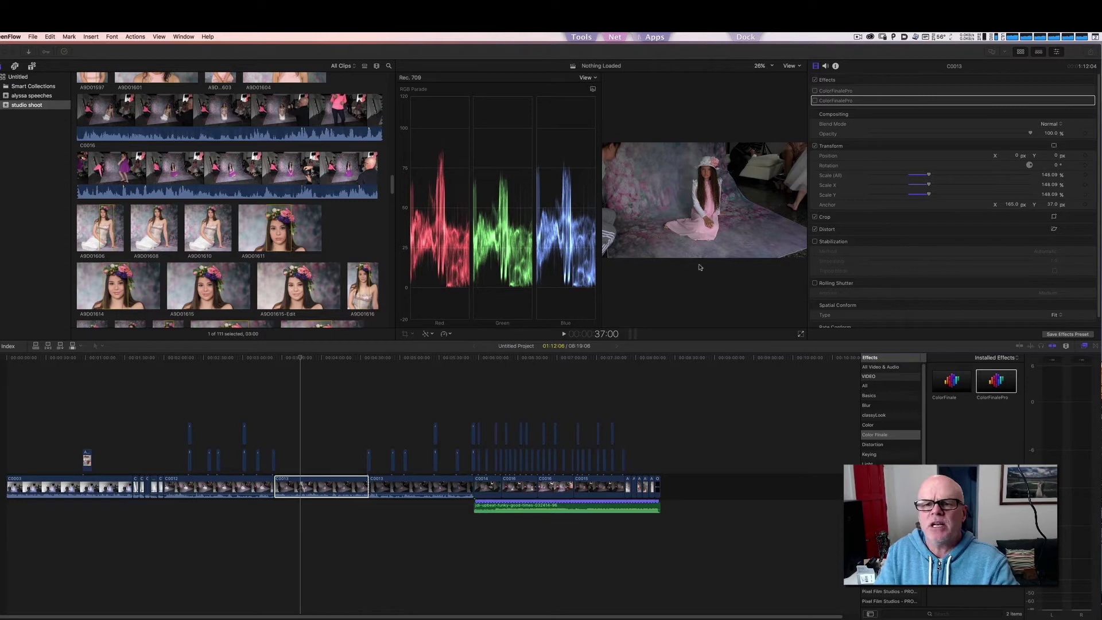
# Scrub clip C0013 to a frame that shows the dark studio shot in the viewer and RGB parade
pyautogui.click(296, 359)
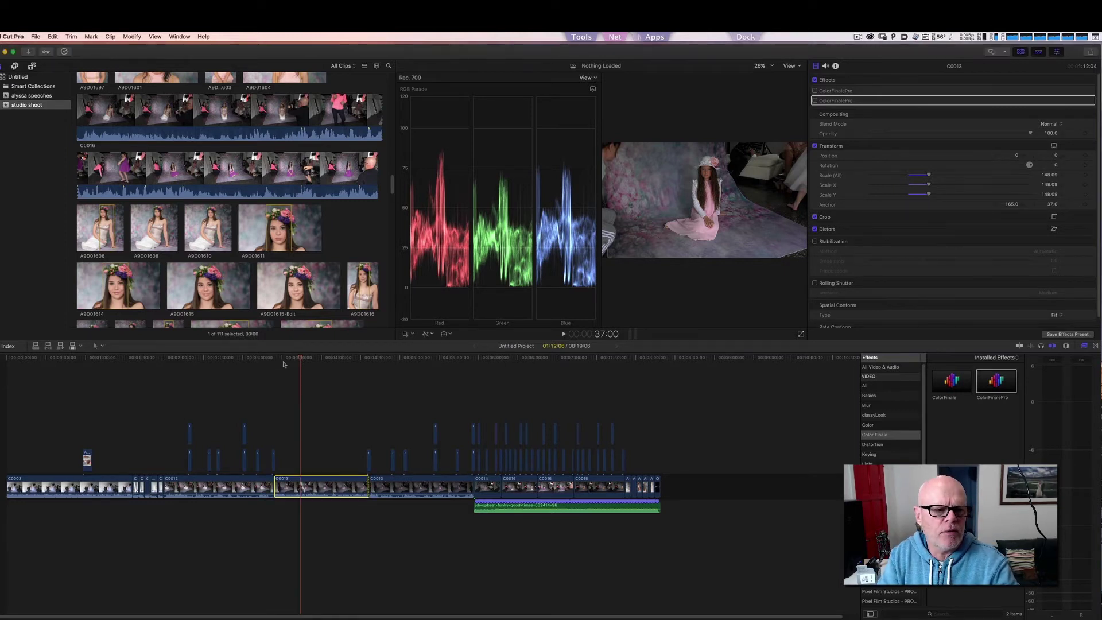
pyautogui.moveTo(296, 359); pyautogui.dragTo(328, 361)
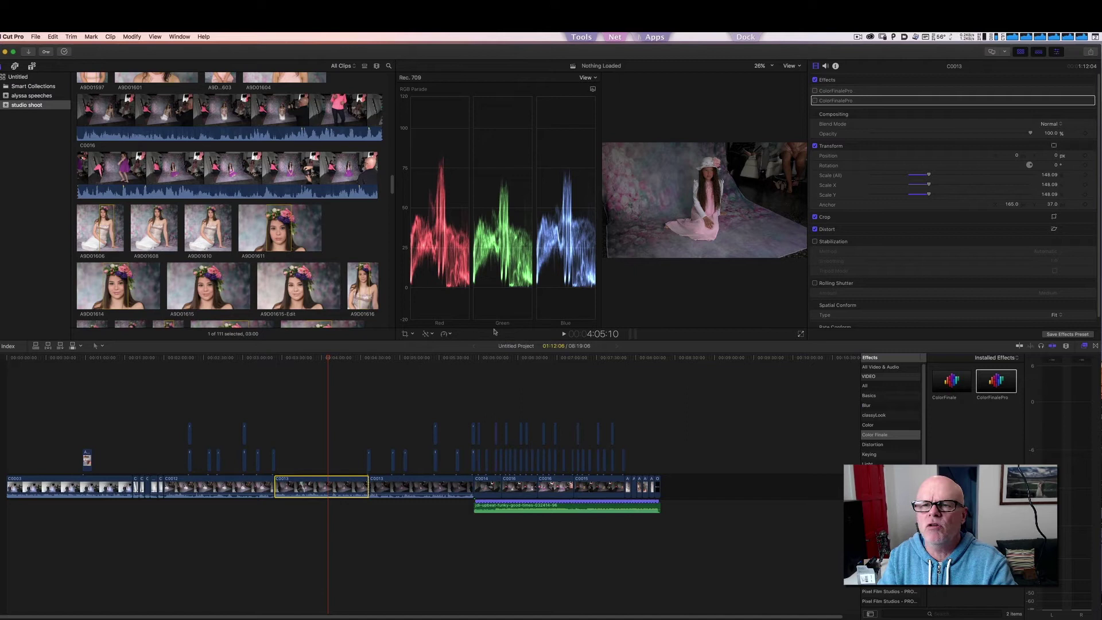
# Show the clip's Color Board and browse its Saturation, Exposure and Color tabs, all at 0%
pyautogui.click(426, 334)
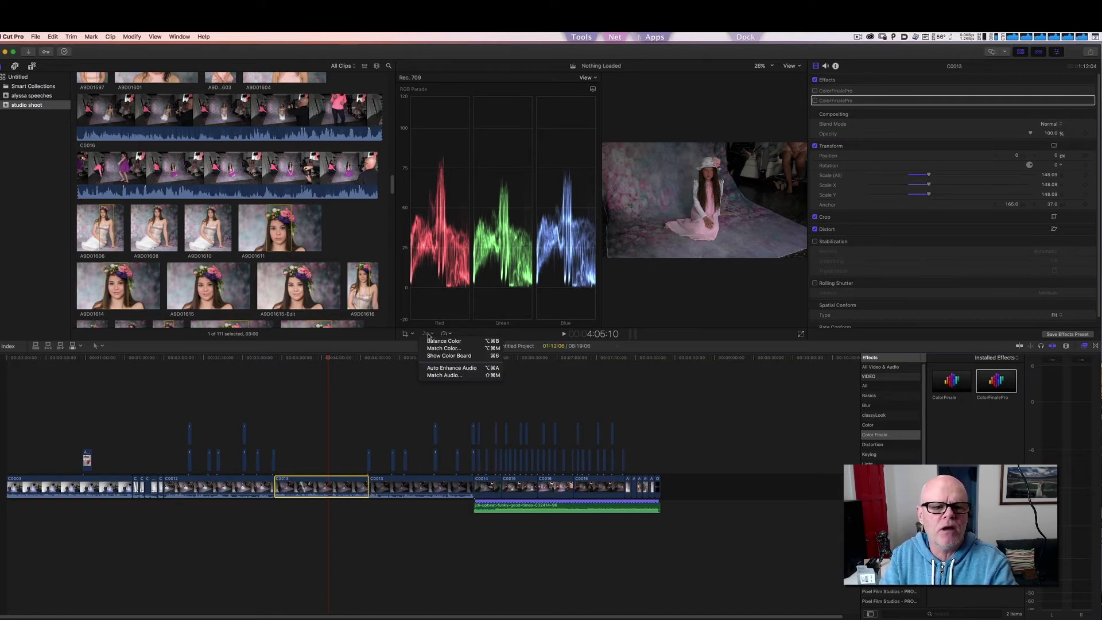
pyautogui.click(448, 356)
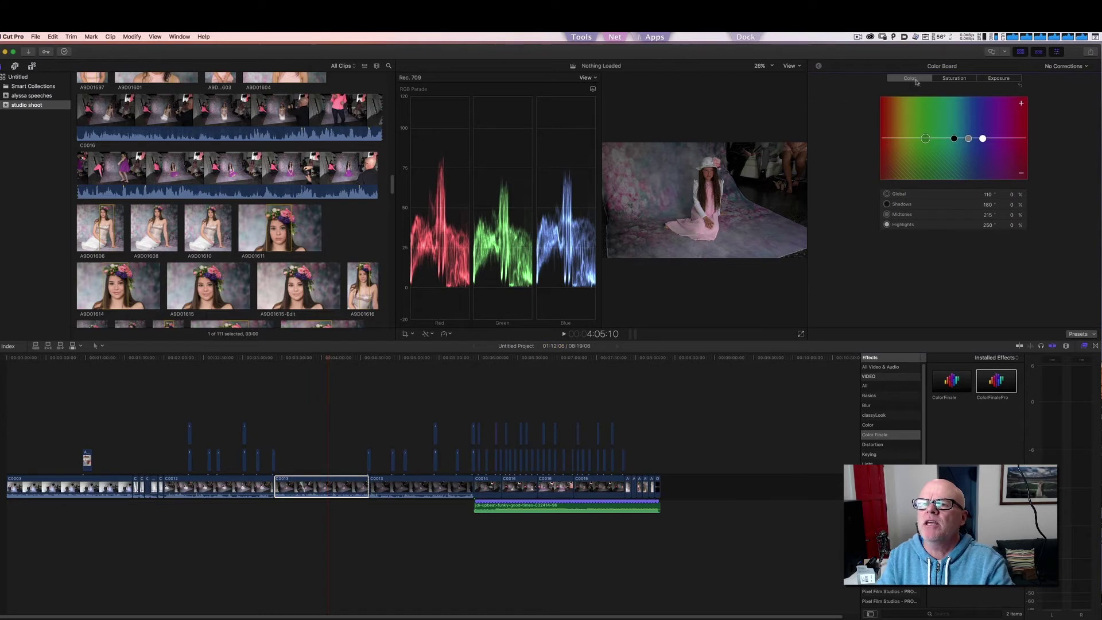
pyautogui.click(950, 81)
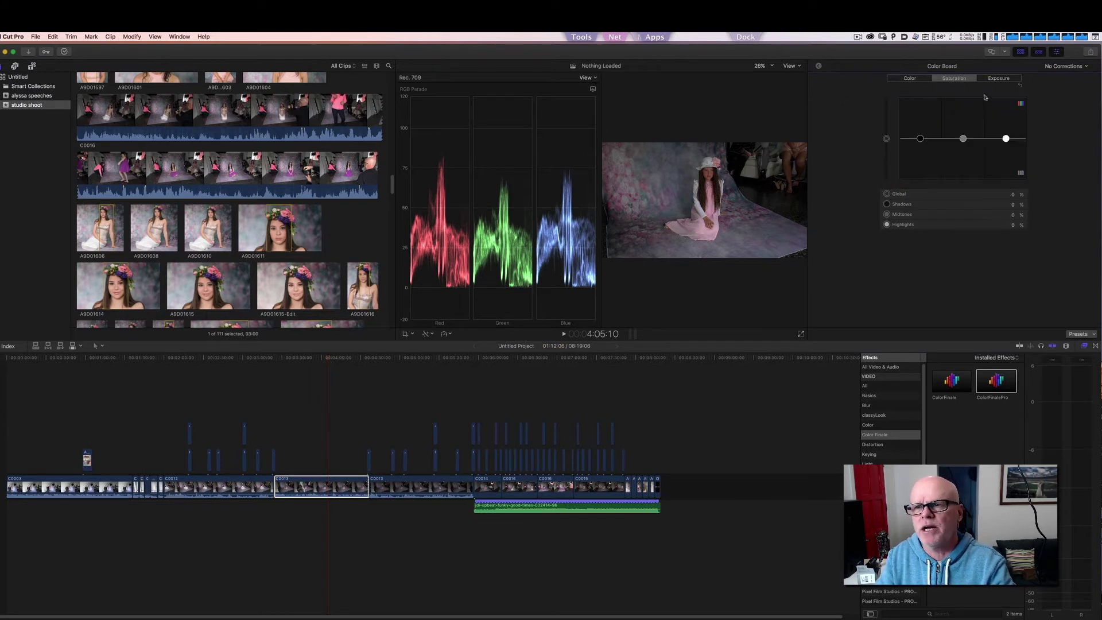
pyautogui.click(999, 80)
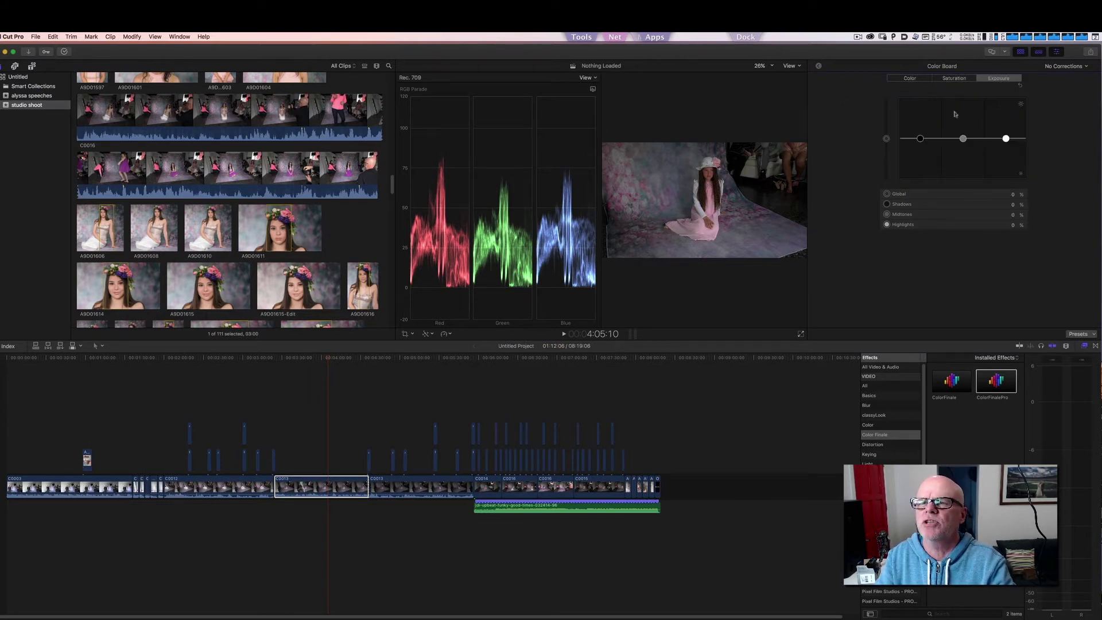
pyautogui.click(914, 80)
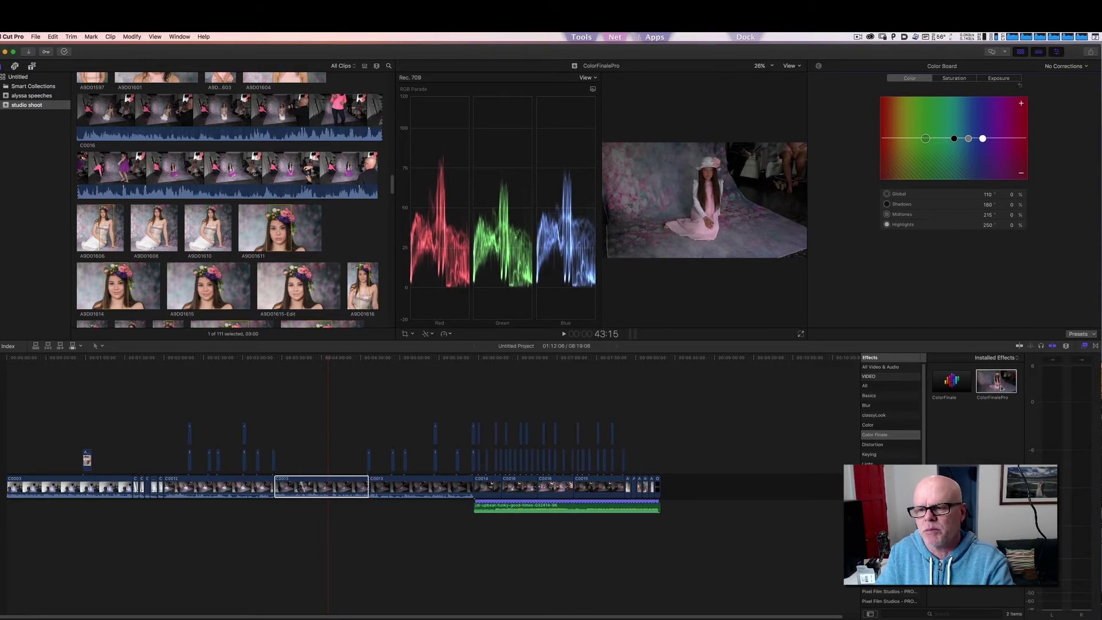
# Apply ColorFinalePro to clip C0013 and expand its settings in the Video inspector
pyautogui.click(325, 358)
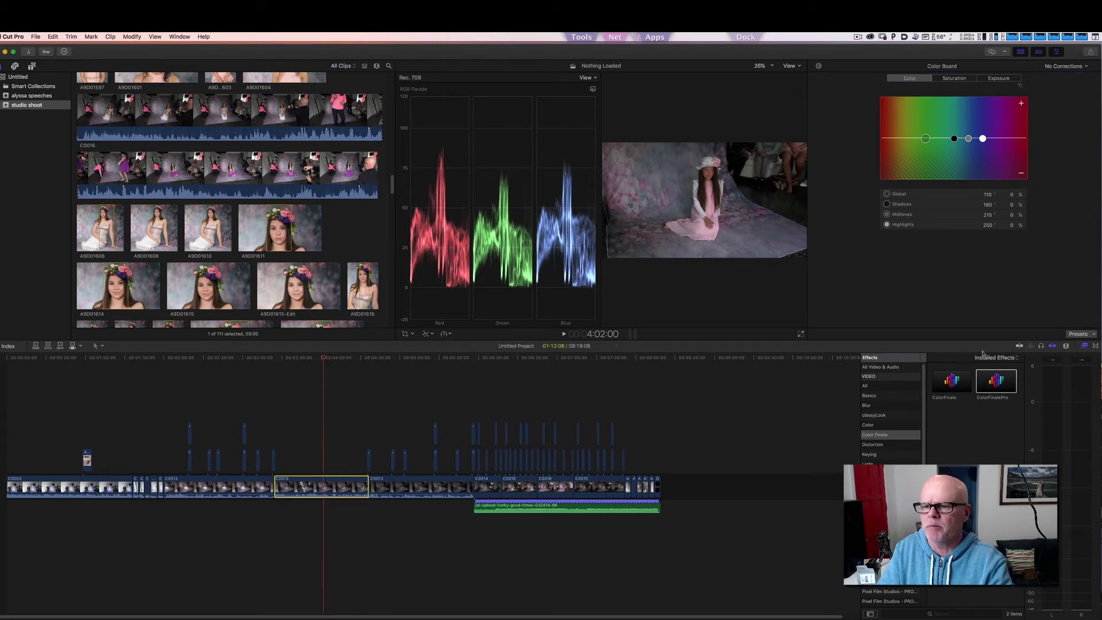
pyautogui.moveTo(995, 382); pyautogui.dragTo(319, 485)
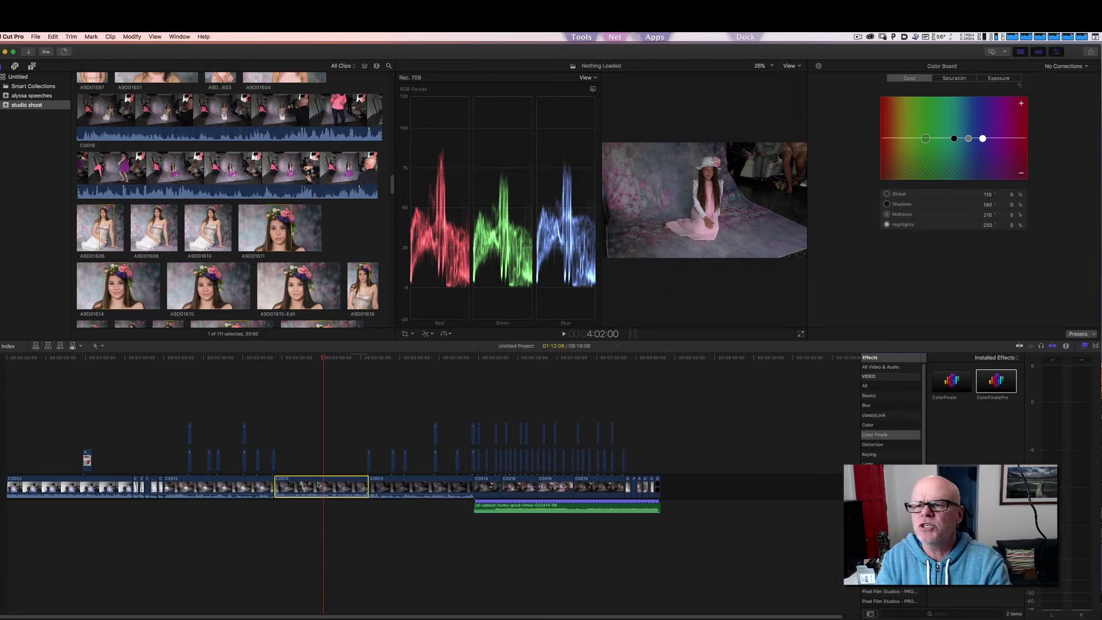
pyautogui.click(819, 67)
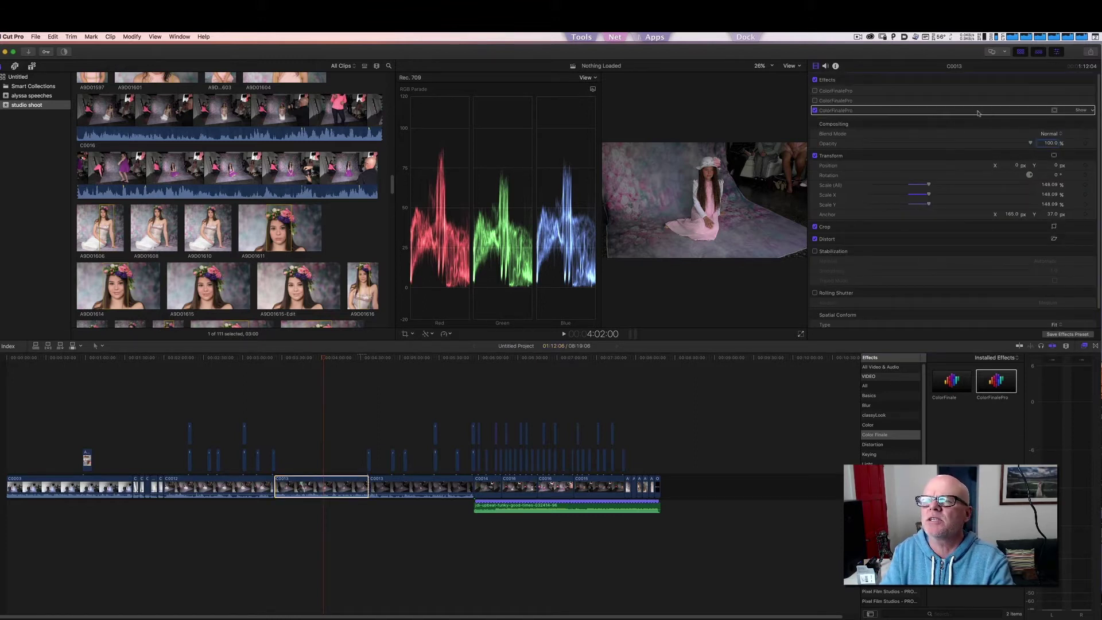
pyautogui.click(1082, 110)
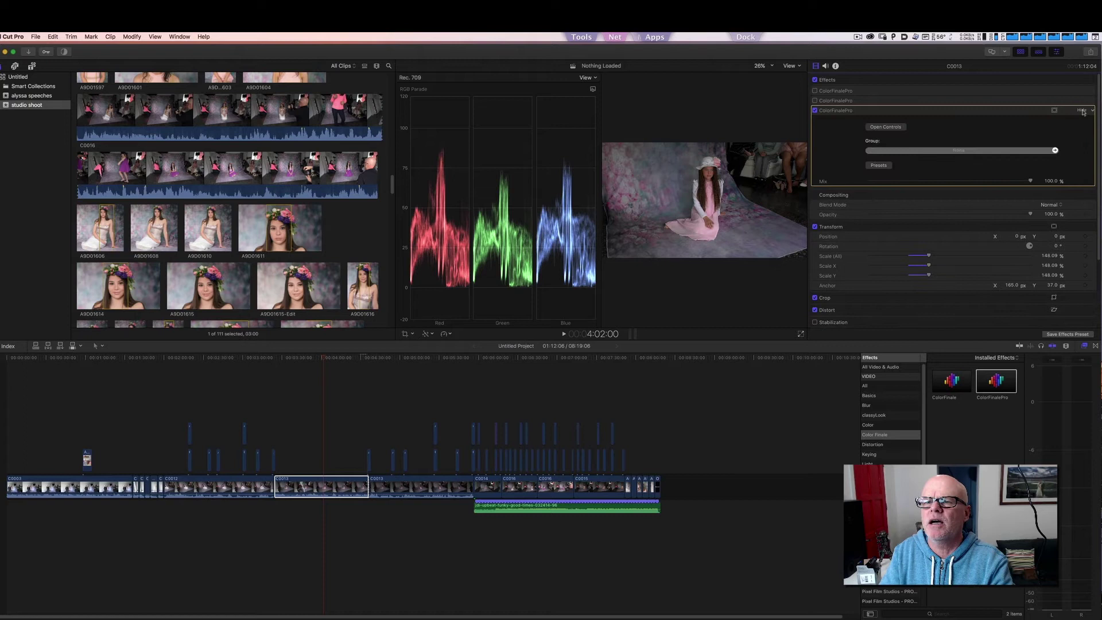
# Open the Color Finale Pro v1.6.1 grading window and move it over the lower-left timeline
pyautogui.click(886, 127)
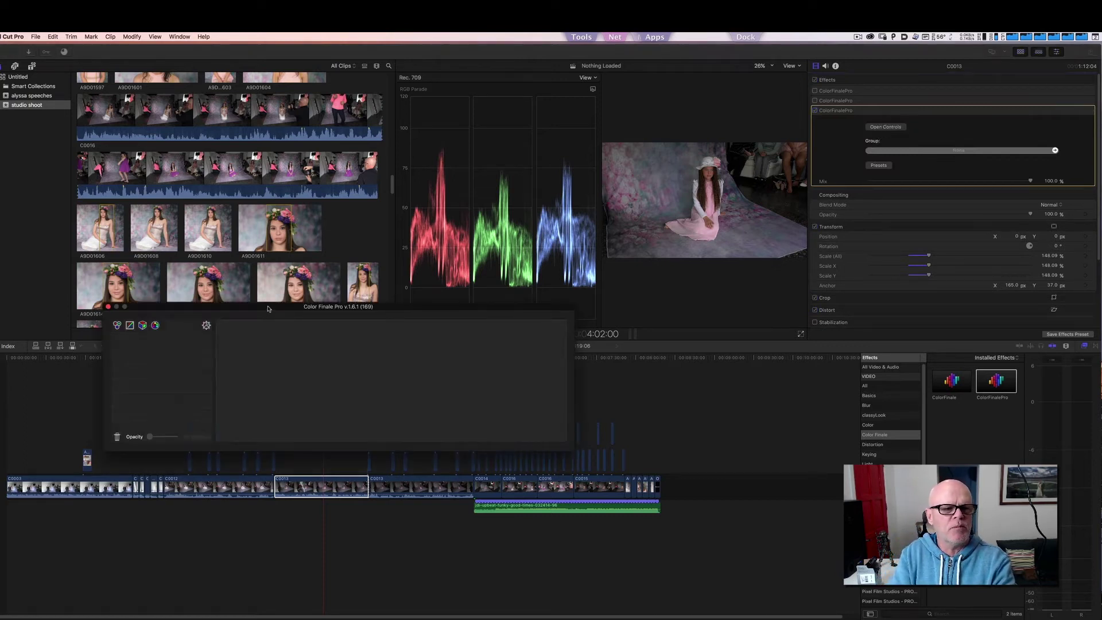
pyautogui.moveTo(273, 312); pyautogui.dragTo(233, 333)
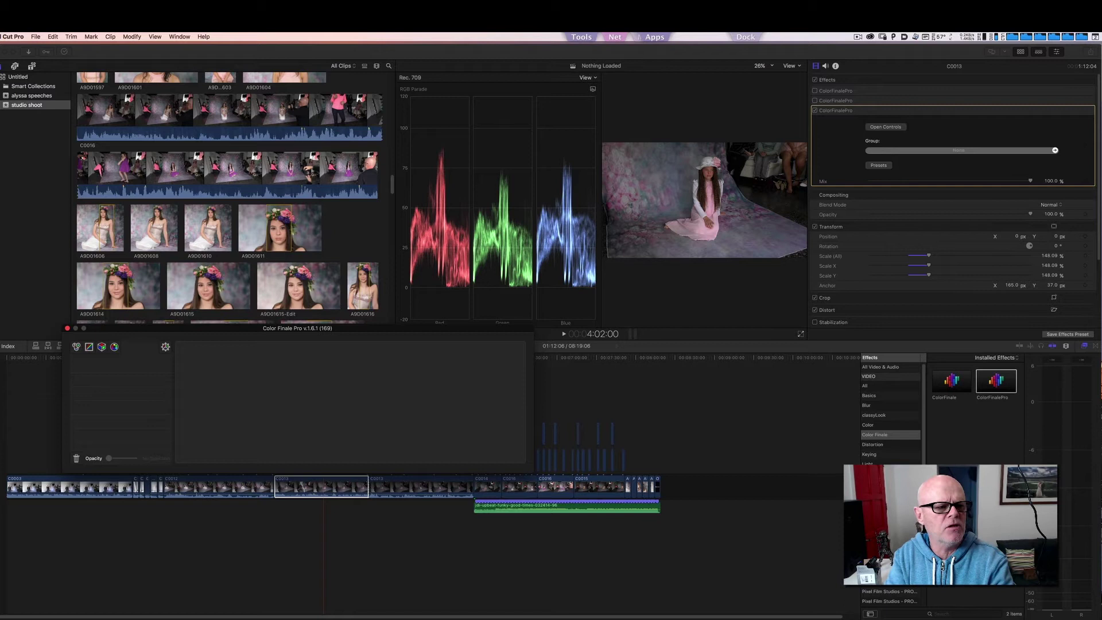
# Add a Curves layer and pull the red curve's top point down slightly to cut red highlights
pyautogui.click(89, 347)
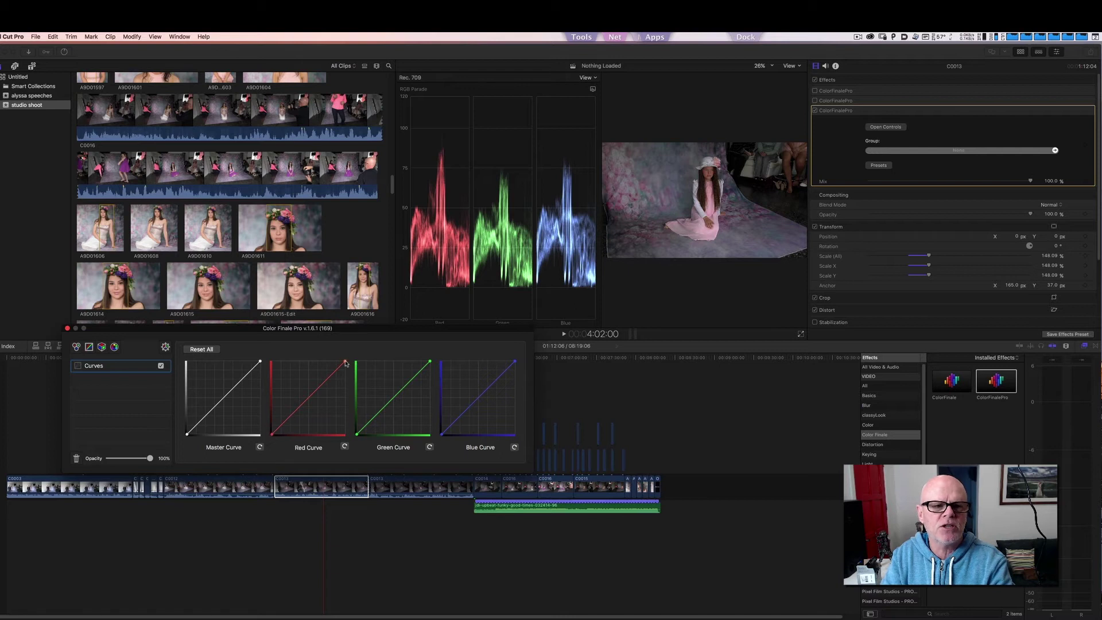
pyautogui.moveTo(345, 362); pyautogui.dragTo(350, 370)
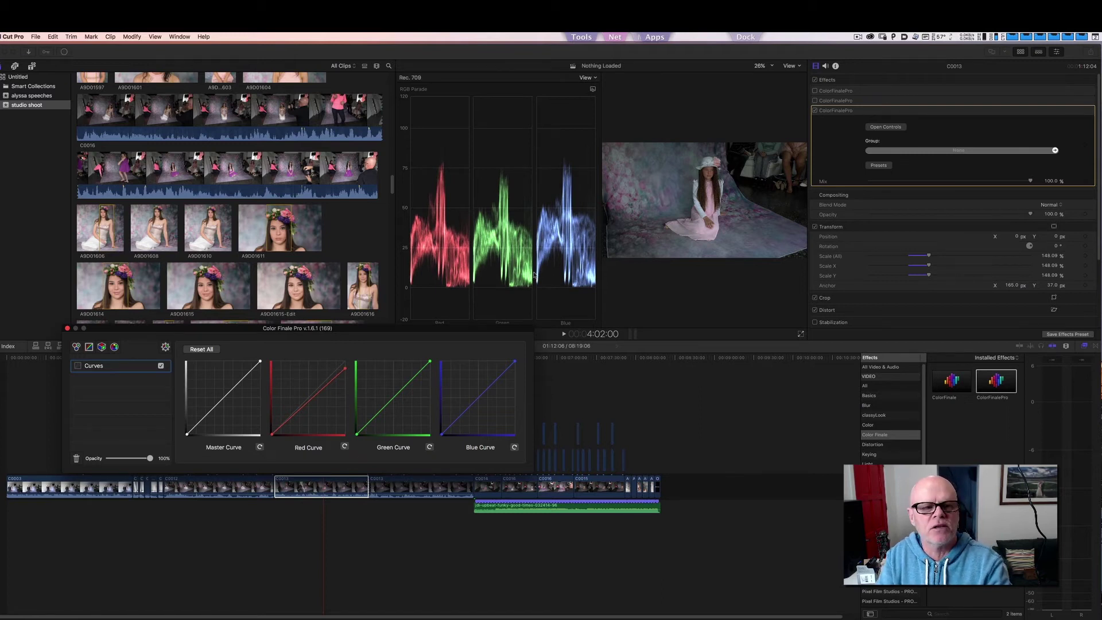
# Add a Color Wheels layer, nudge the Lift puck slightly, and raise saturation to 1.23
pyautogui.click(76, 348)
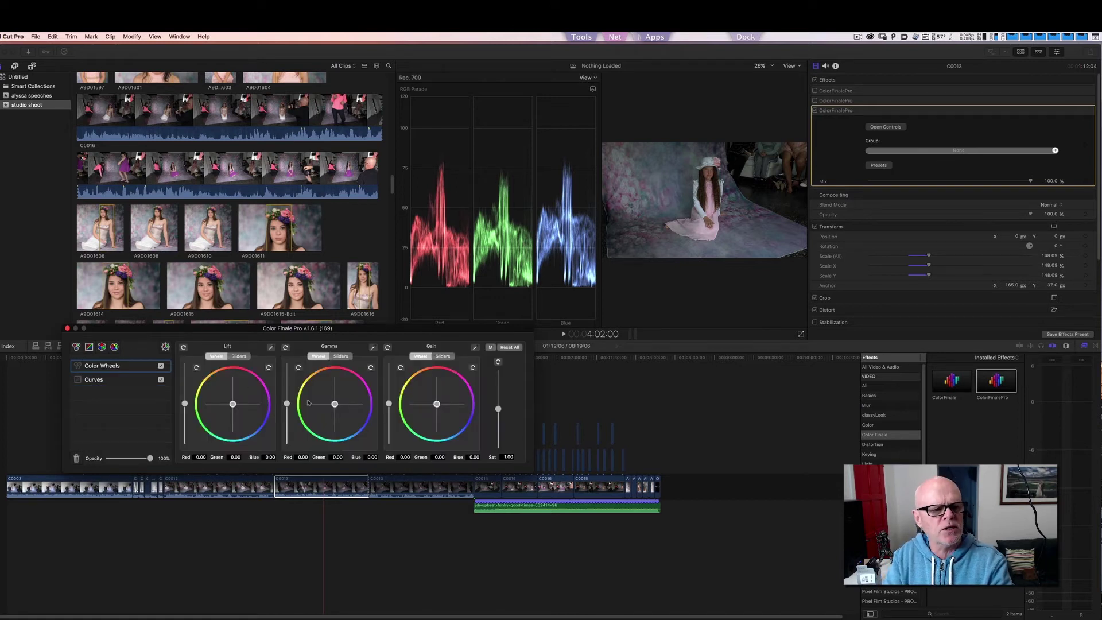
pyautogui.click(239, 356)
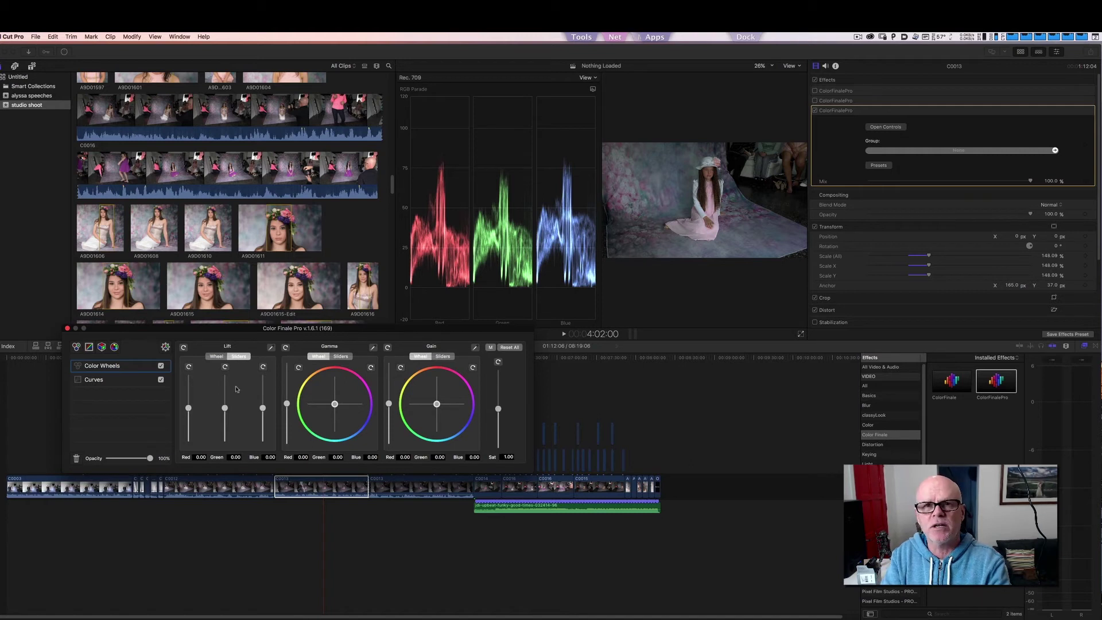
pyautogui.click(216, 357)
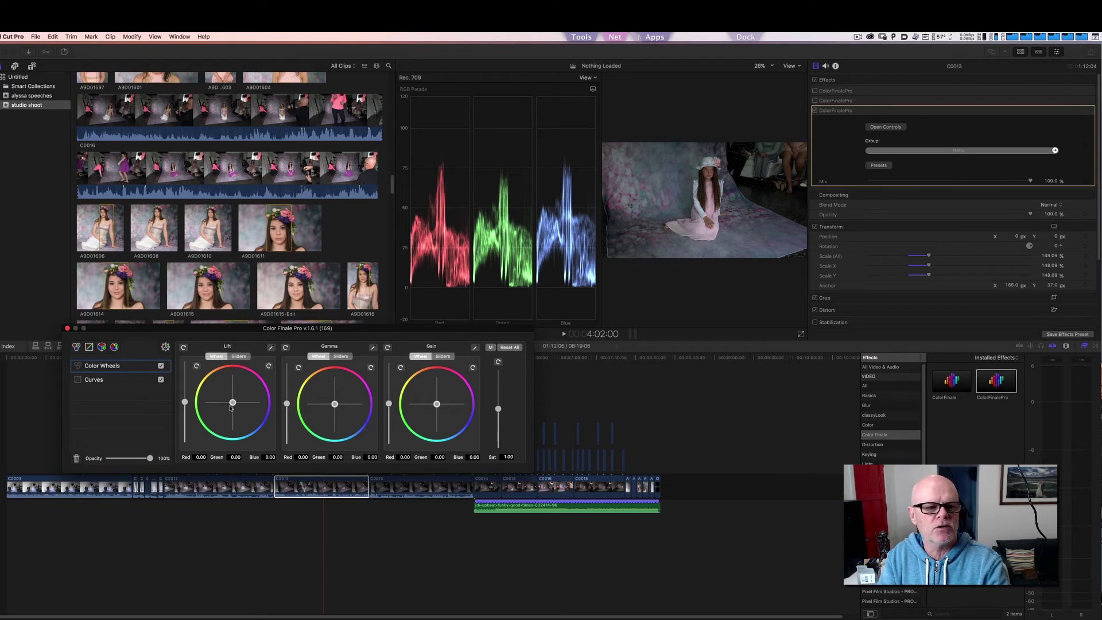
pyautogui.moveTo(230, 408)
pyautogui.mouseDown()
pyautogui.moveTo(248, 387)
pyautogui.moveTo(225, 411)
pyautogui.moveTo(233, 403)
pyautogui.mouseUp()
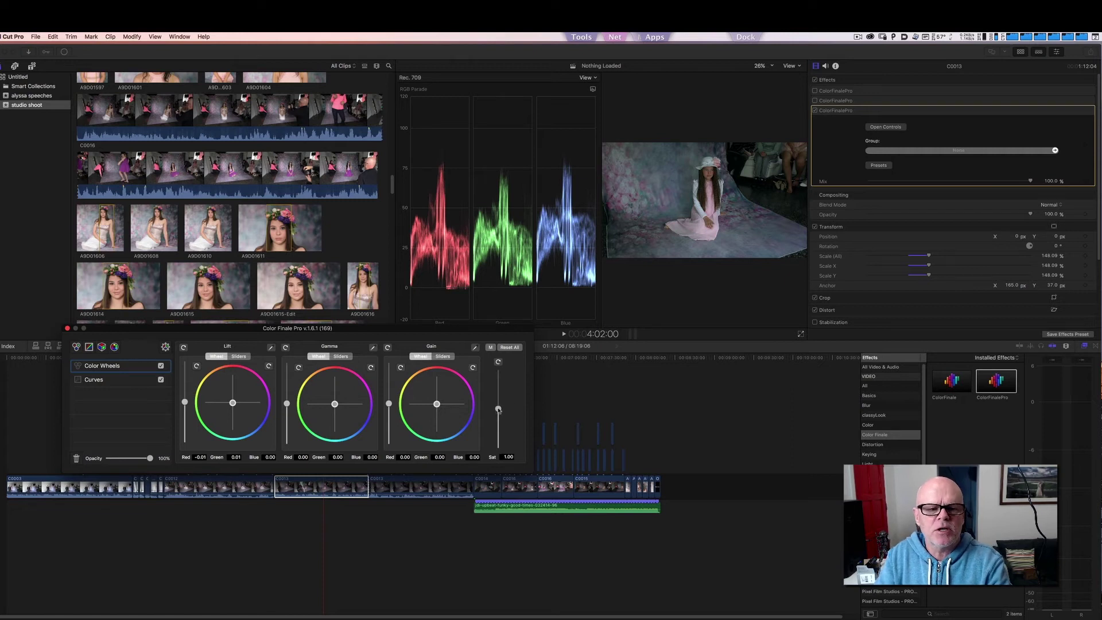
pyautogui.moveTo(498, 409); pyautogui.dragTo(429, 408)
# Set saturation to 1.26, raise Gain and Gamma slightly, and adjust Lift to warm the shadows
pyautogui.click(437, 405)
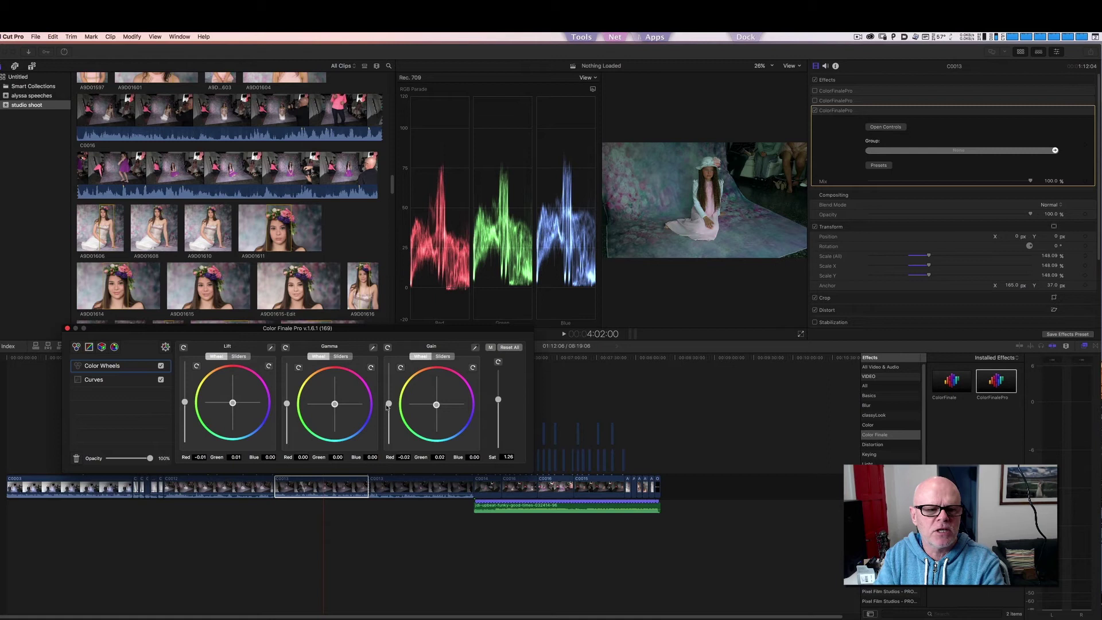
pyautogui.moveTo(388, 407); pyautogui.dragTo(390, 399)
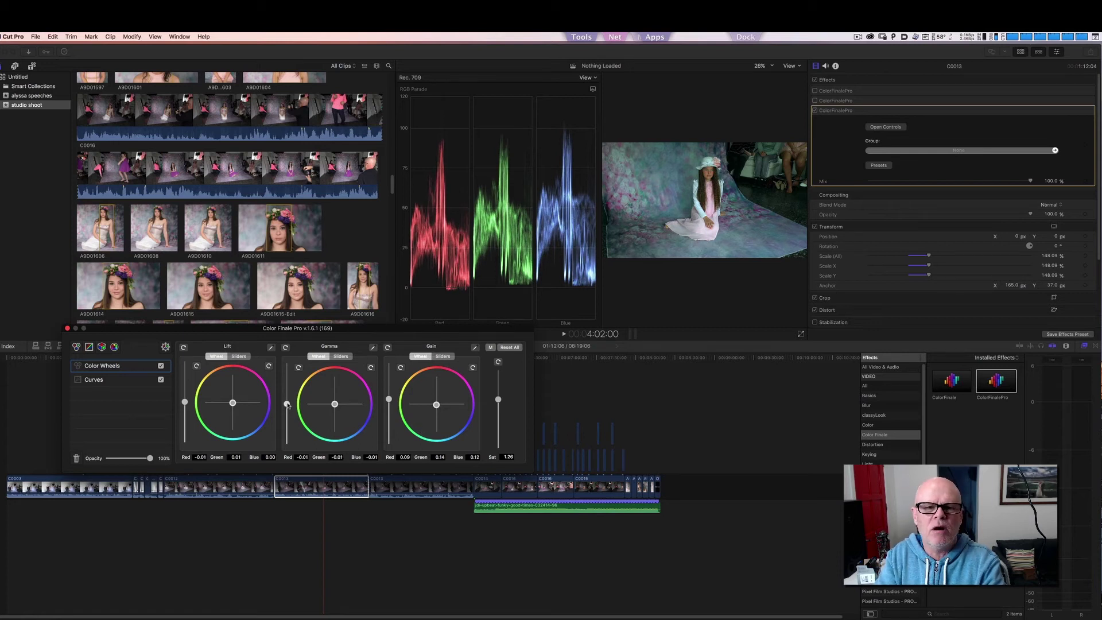
pyautogui.moveTo(288, 405); pyautogui.dragTo(287, 400)
pyautogui.moveTo(185, 402); pyautogui.dragTo(190, 403)
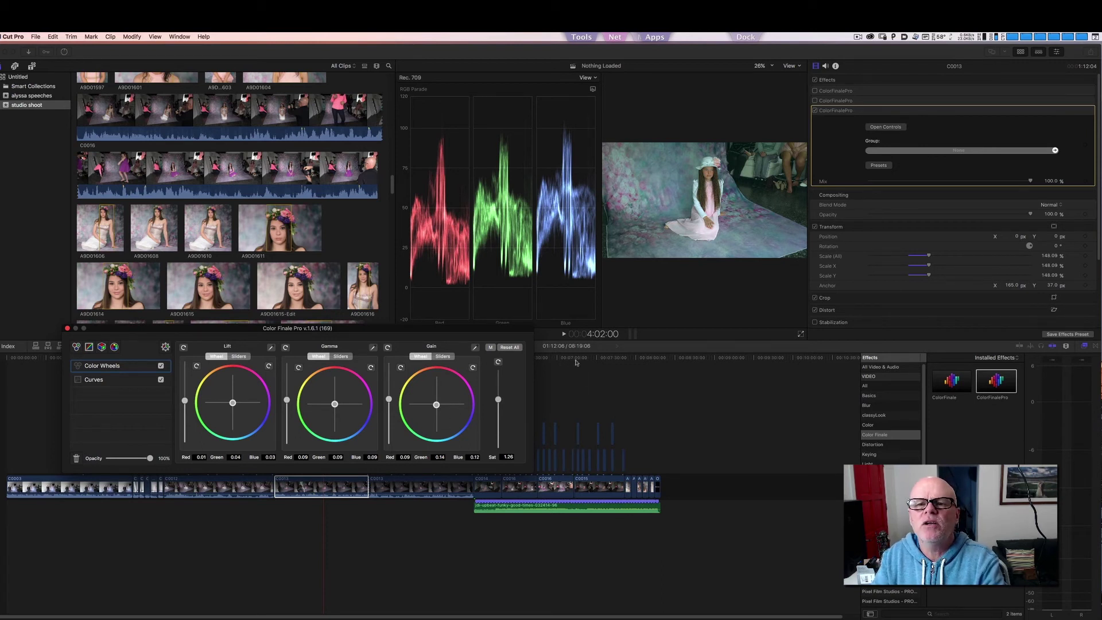
# Add a second Curves layer with raised green and blue black points and a two-point S master curve
pyautogui.click(92, 348)
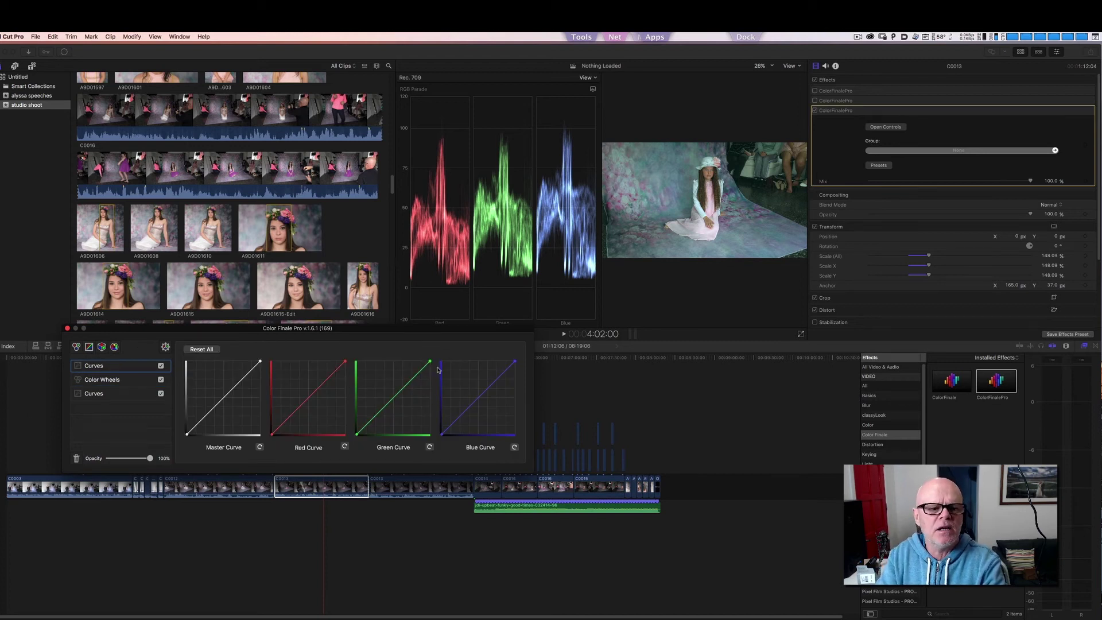
pyautogui.moveTo(357, 436); pyautogui.dragTo(360, 443)
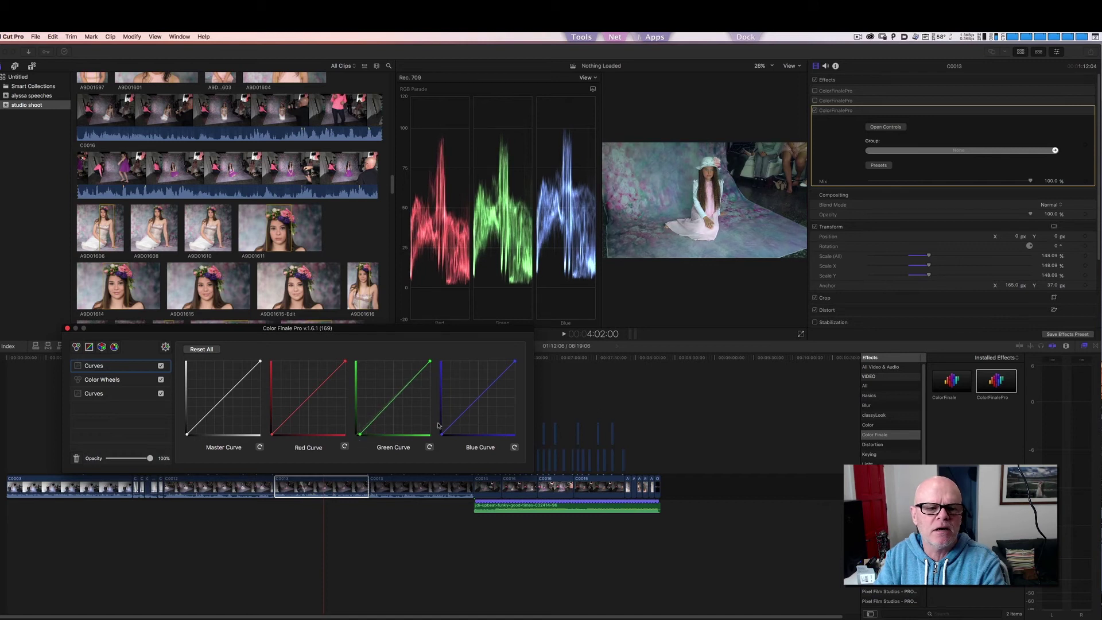
pyautogui.moveTo(442, 434); pyautogui.dragTo(446, 438)
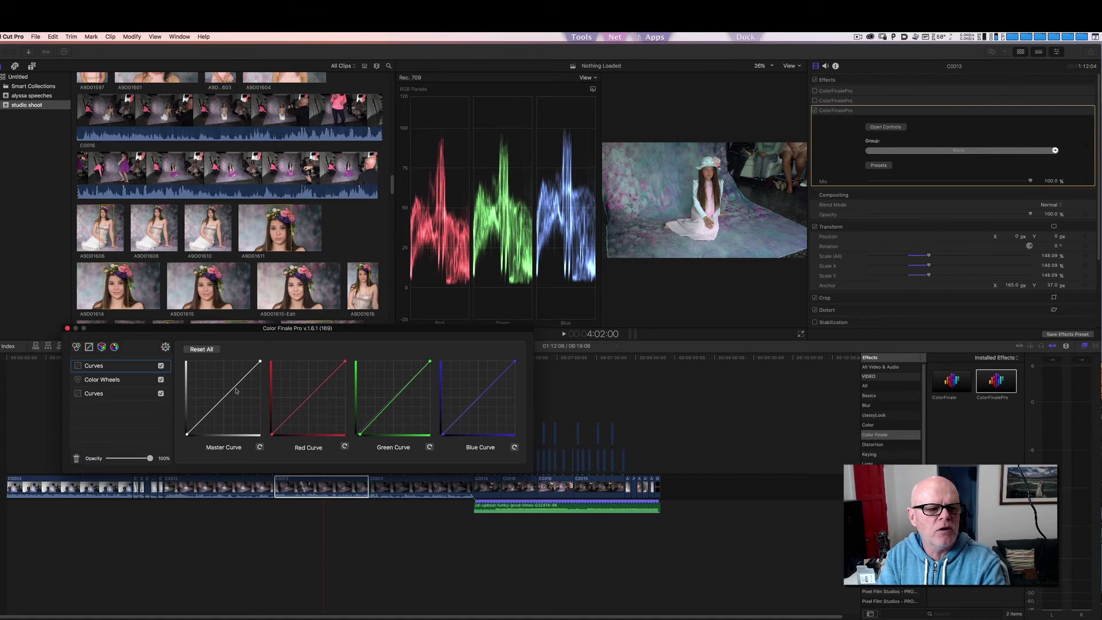
pyautogui.moveTo(243, 375); pyautogui.dragTo(238, 377)
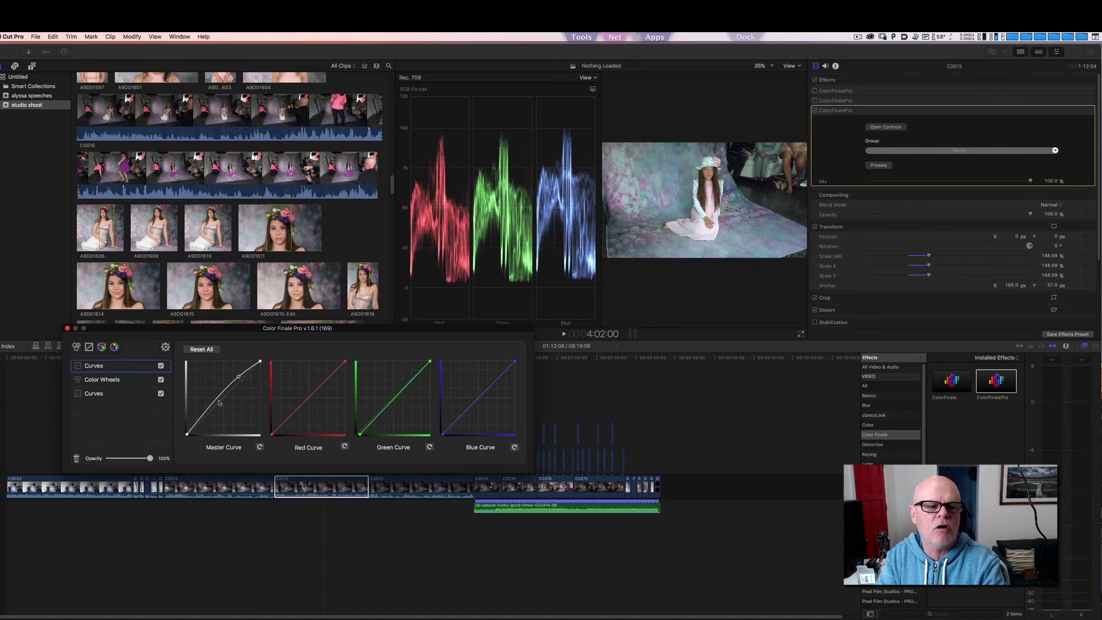
pyautogui.moveTo(209, 410); pyautogui.dragTo(209, 413)
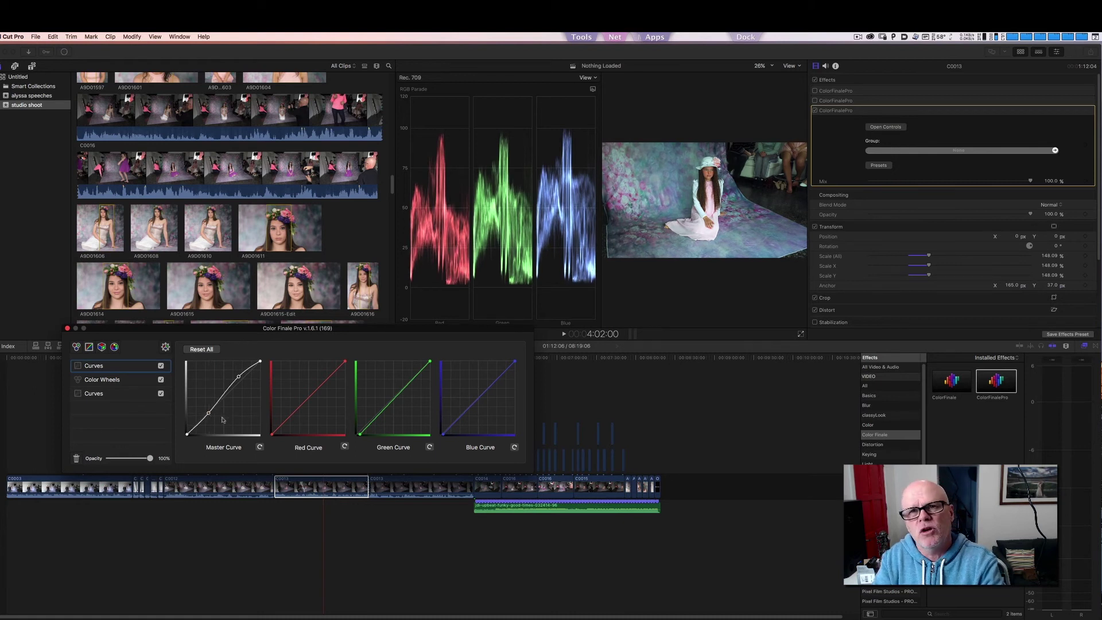
pyautogui.click(815, 112)
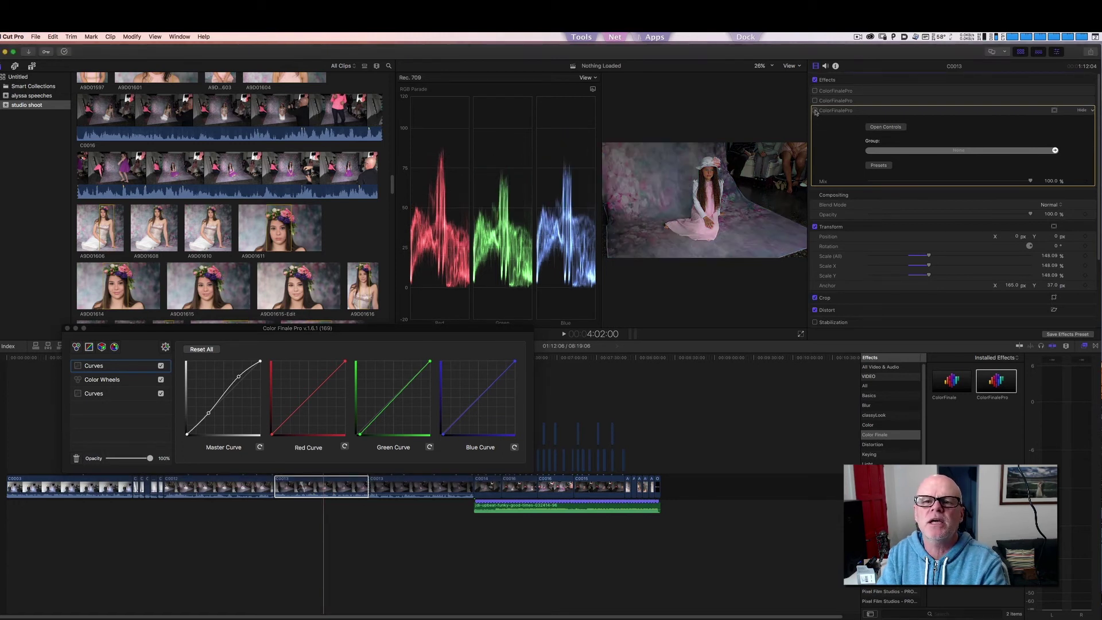
pyautogui.click(815, 111)
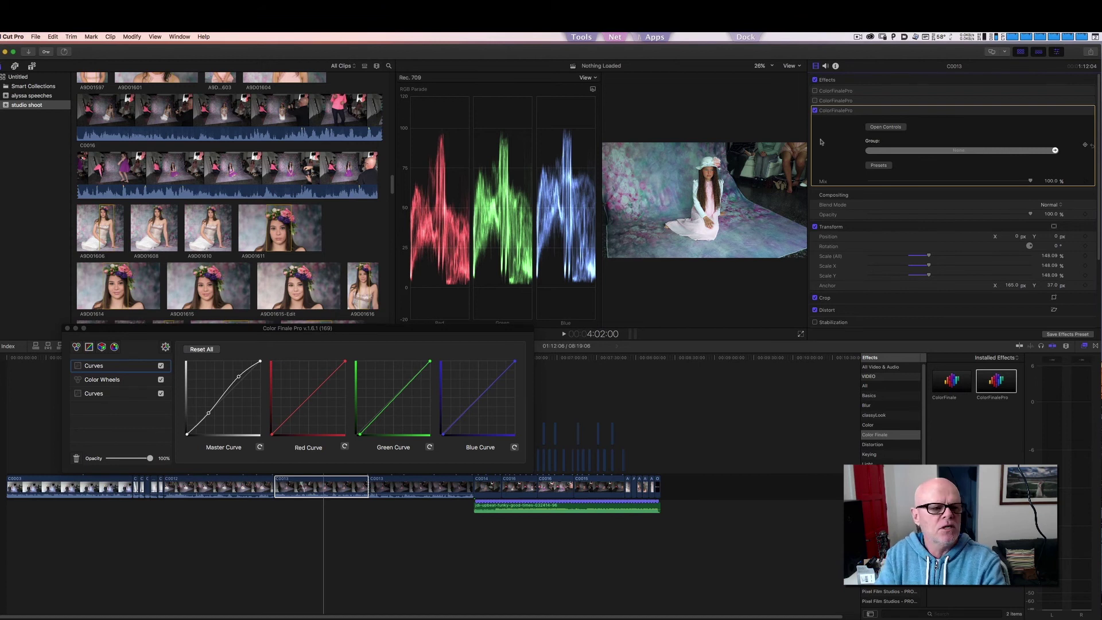
# Add LUT Utility, 6 Vectors and another Color Wheels layer to the grade at default settings
pyautogui.click(102, 347)
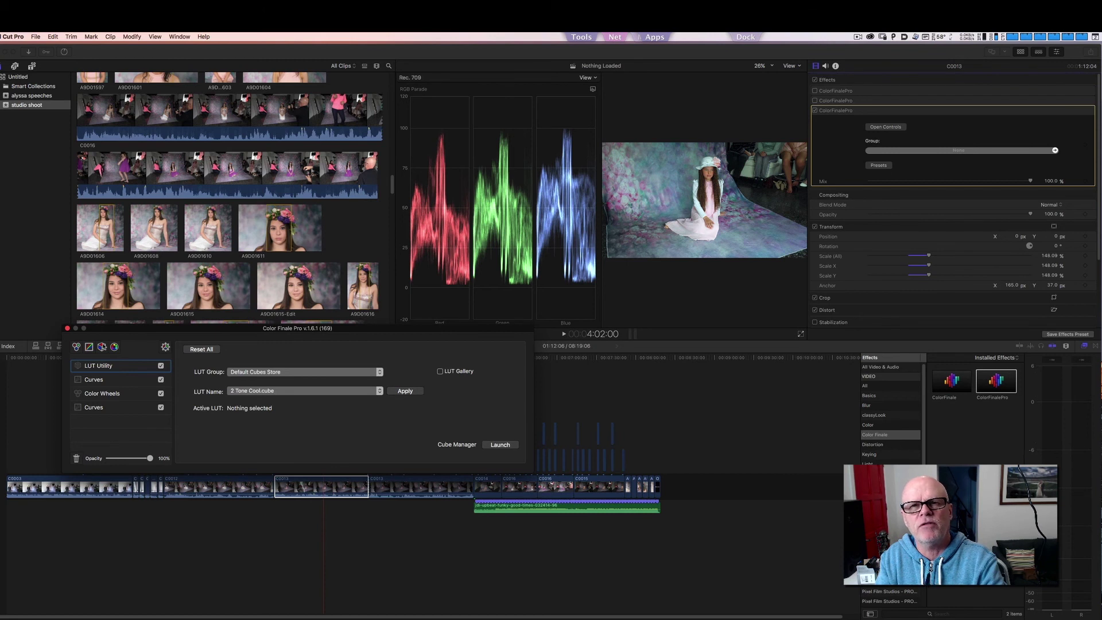
pyautogui.click(115, 346)
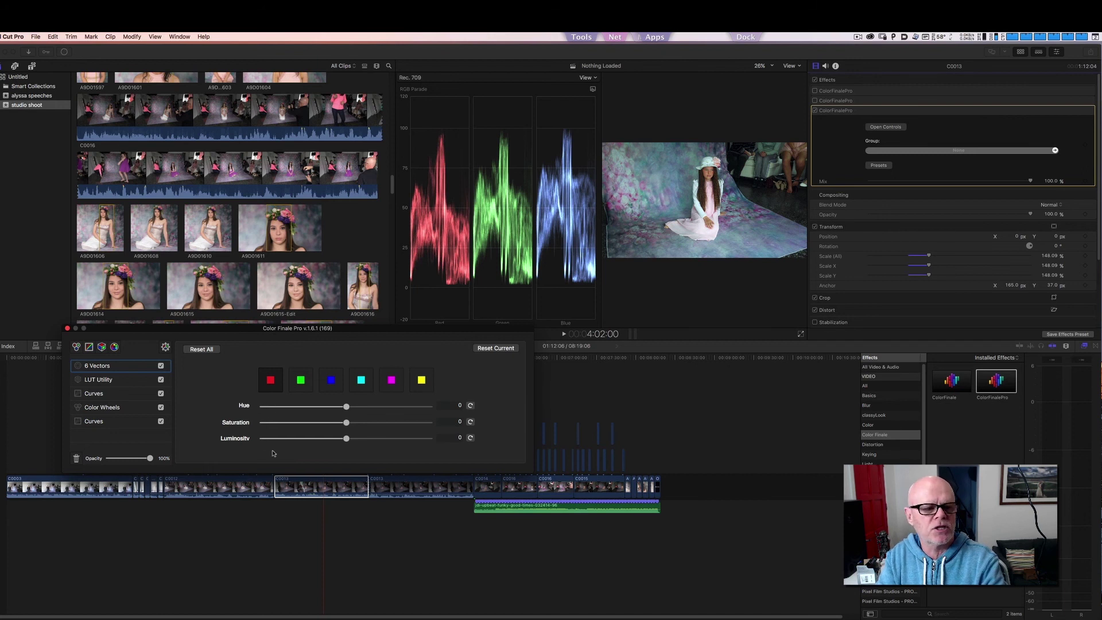
pyautogui.click(76, 346)
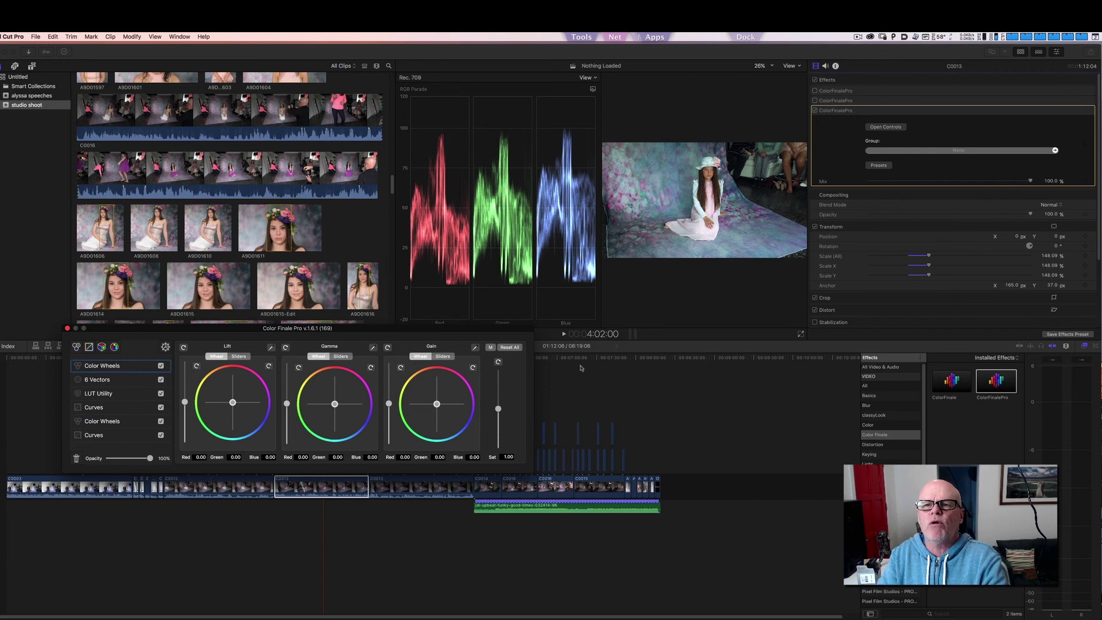